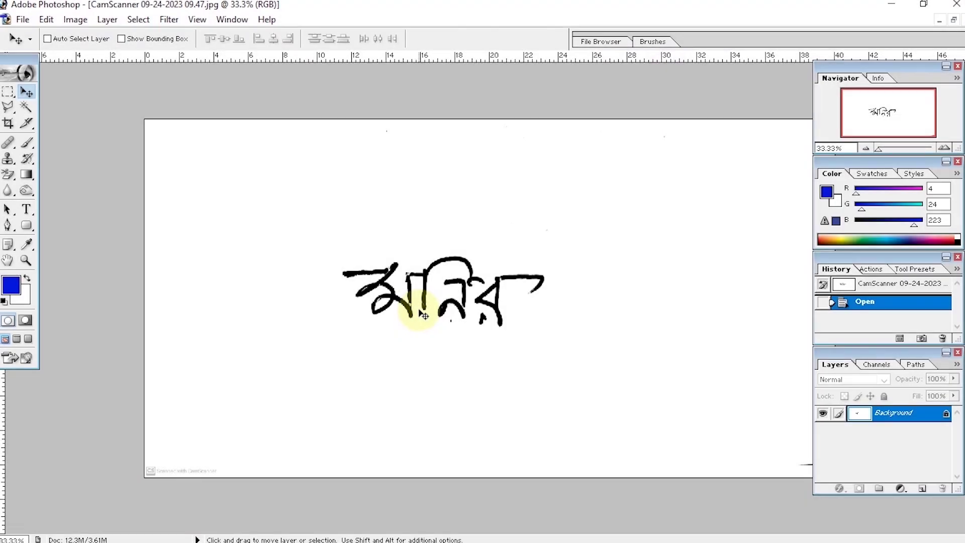
- Crop the scanned image closely around the handwritten signature, leaving a small white margin on every side
key("ctrl+minus")
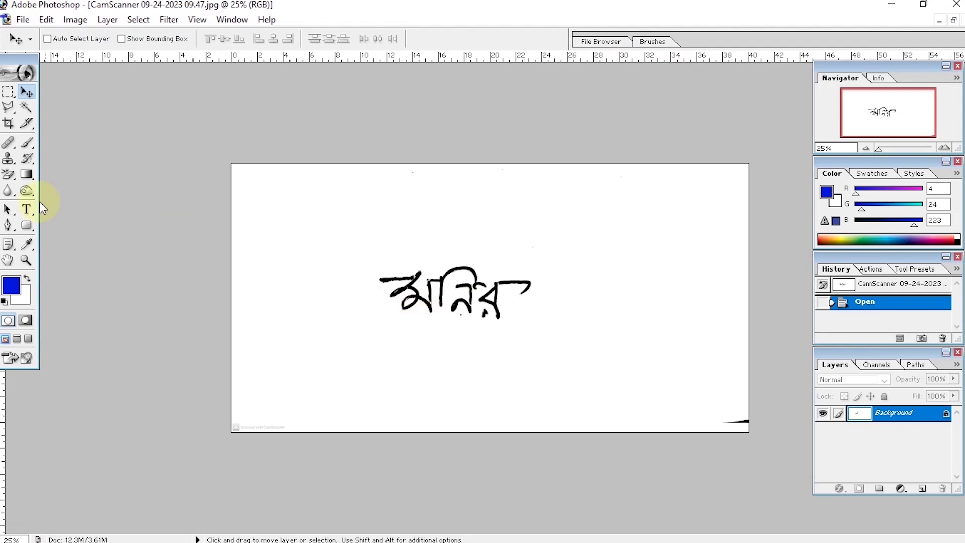
left_click(8, 123)
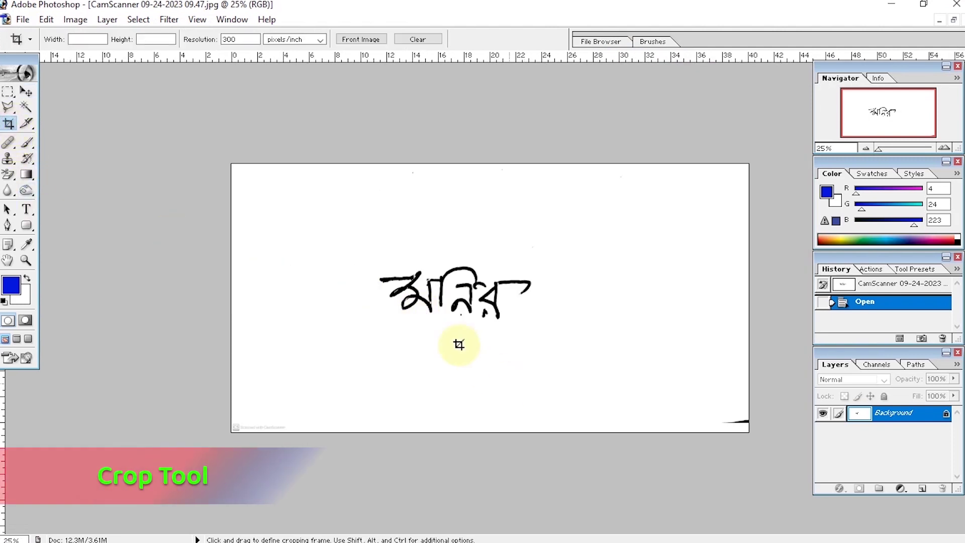
left_click_drag(351, 250, 549, 334)
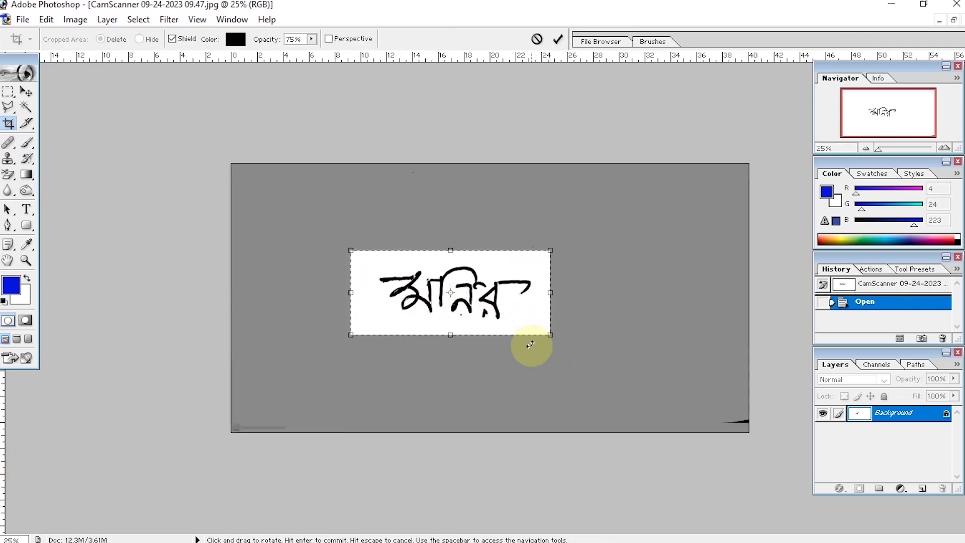
key("Return")
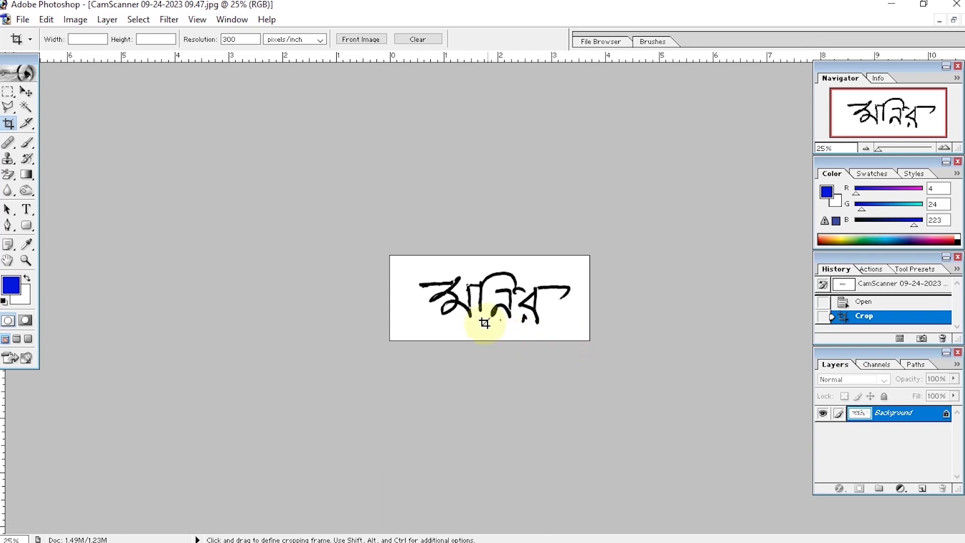
- Convert the locked Background into a regular layer, keeping the name Layer 0, Normal mode and 100% opacity
left_click(26, 92)
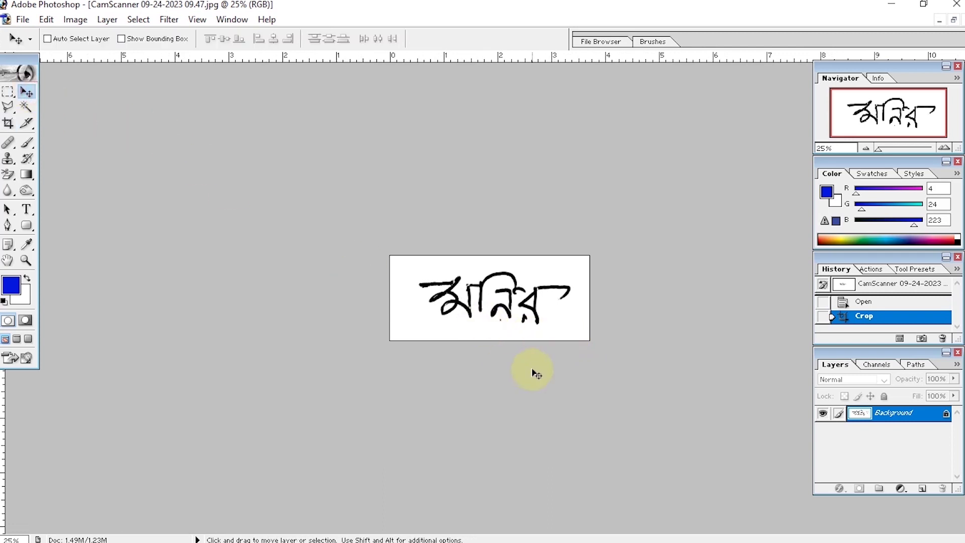
double_click(947, 416)
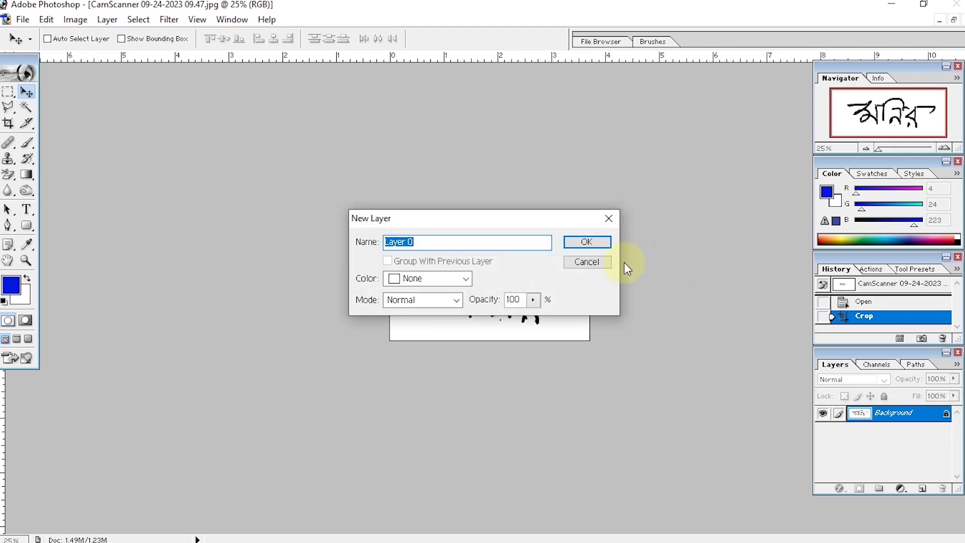
left_click(587, 243)
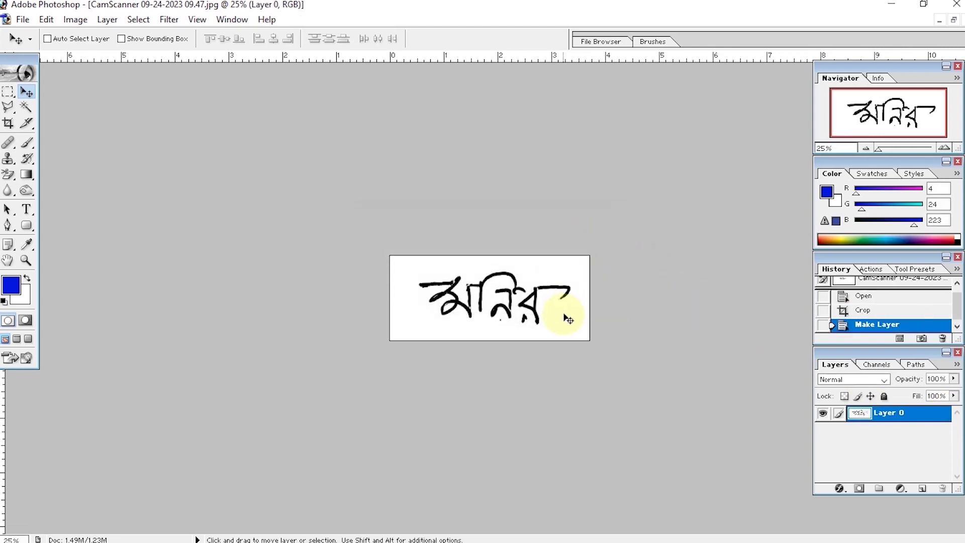
- Darken the signature strokes with a Curves adjustment on the RGB channel, moving the midpoint to input 205, output 127
key("ctrl+plus")
key("ctrl+plus")
key("ctrl+plus")
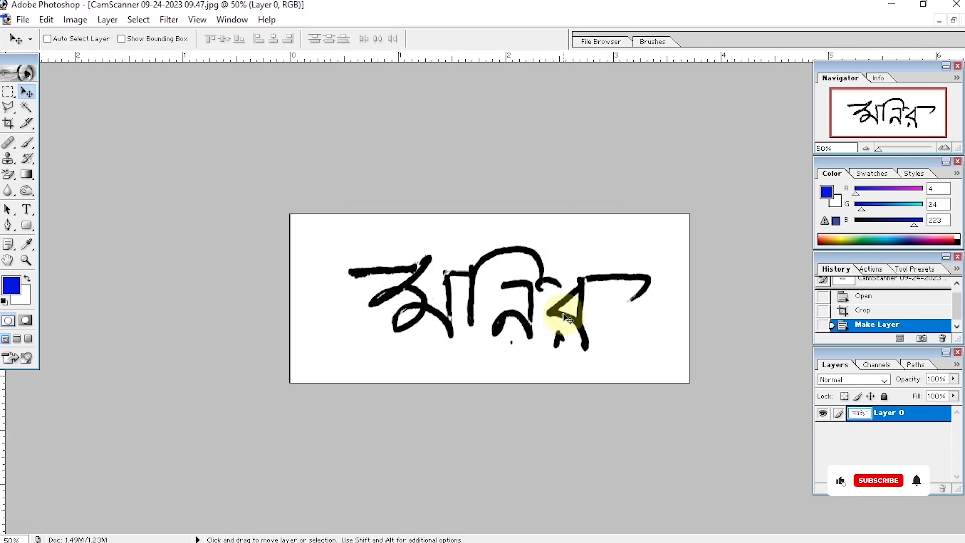
key("ctrl+plus")
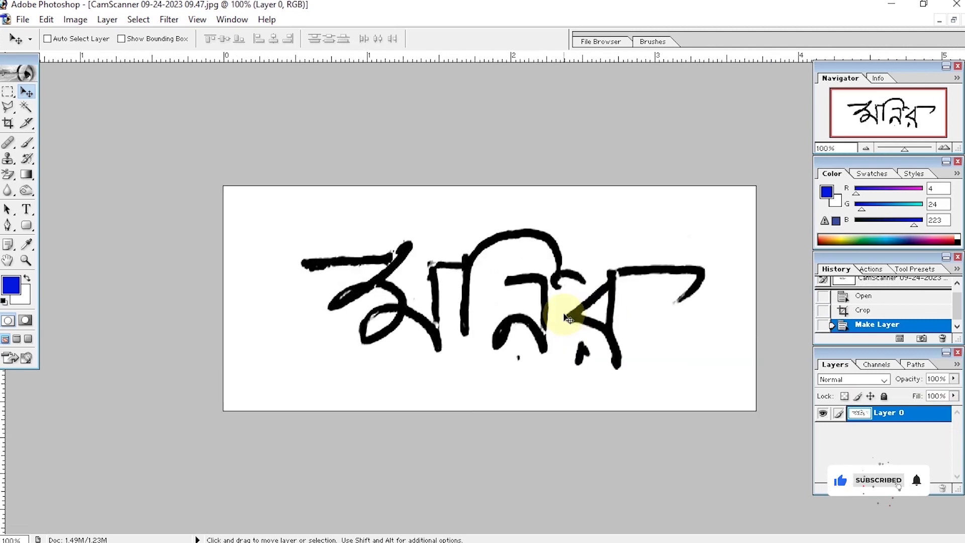
key("ctrl+minus")
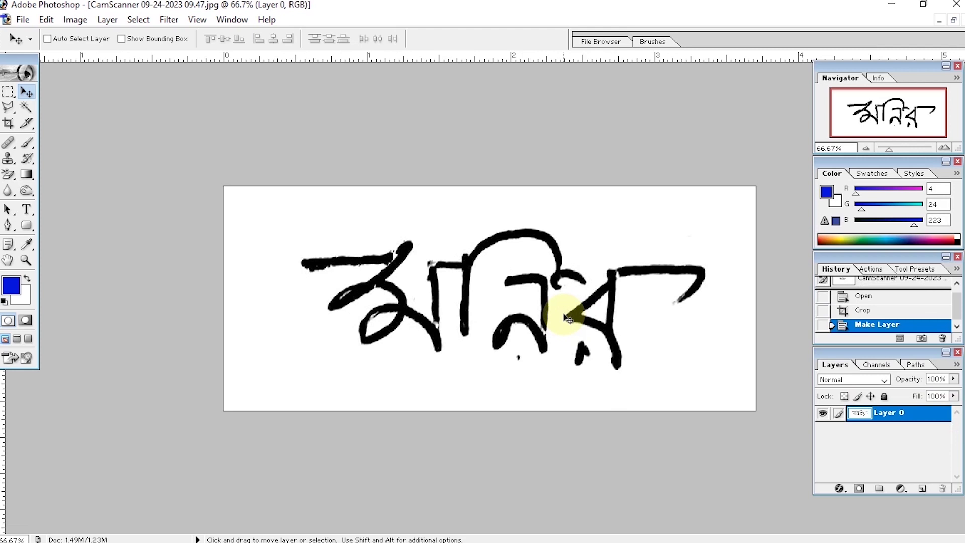
key("ctrl+m")
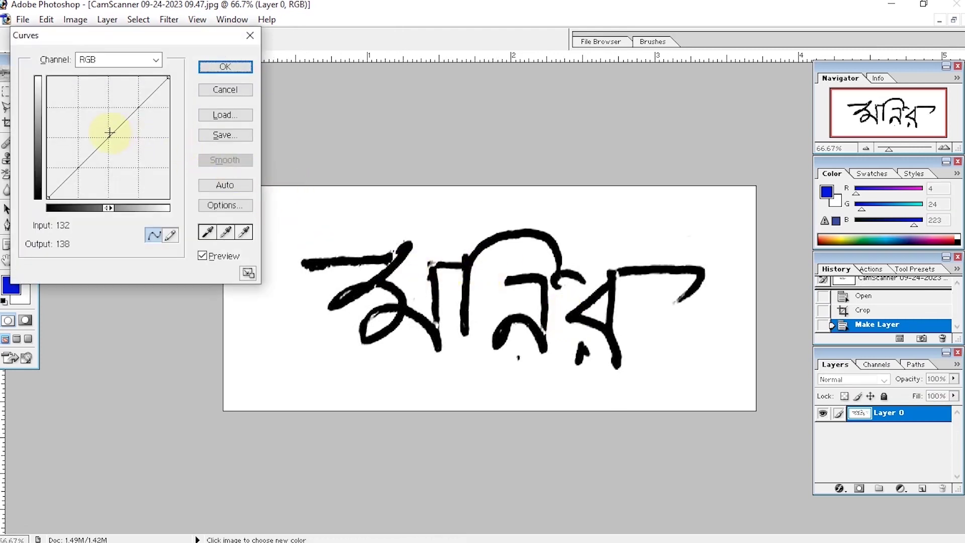
left_click_drag(108, 135, 145, 137)
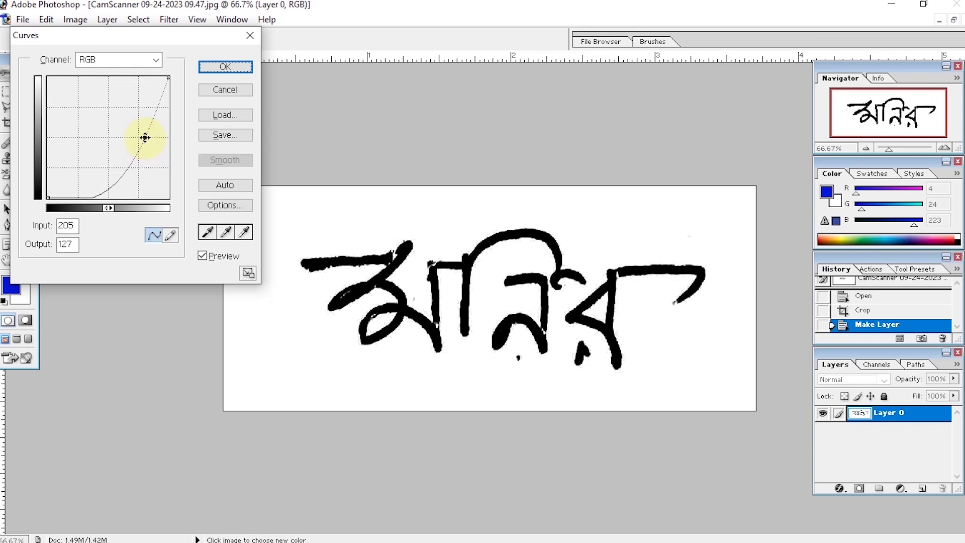
left_click(236, 66)
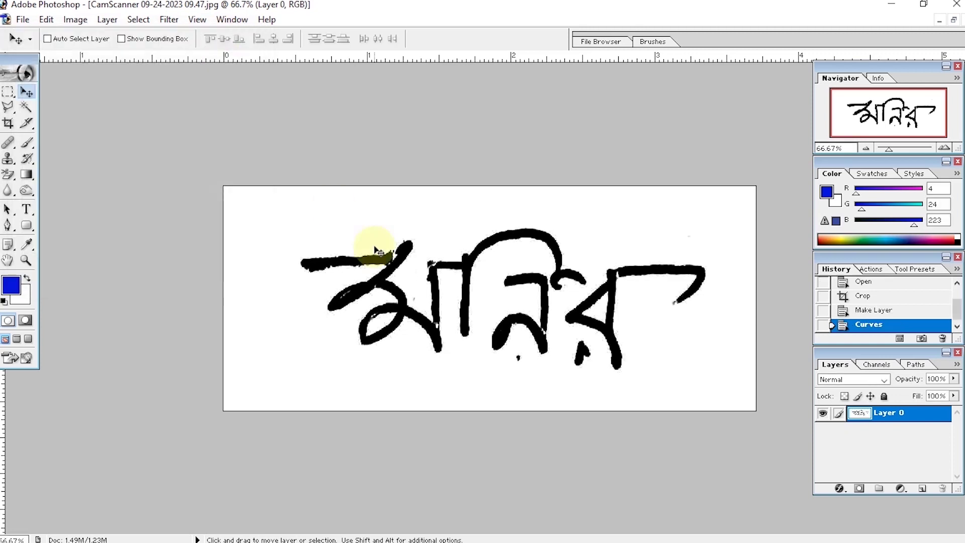
- Apply a Levels adjustment to the signature layer with the black input level set to 100
key("ctrl+l")
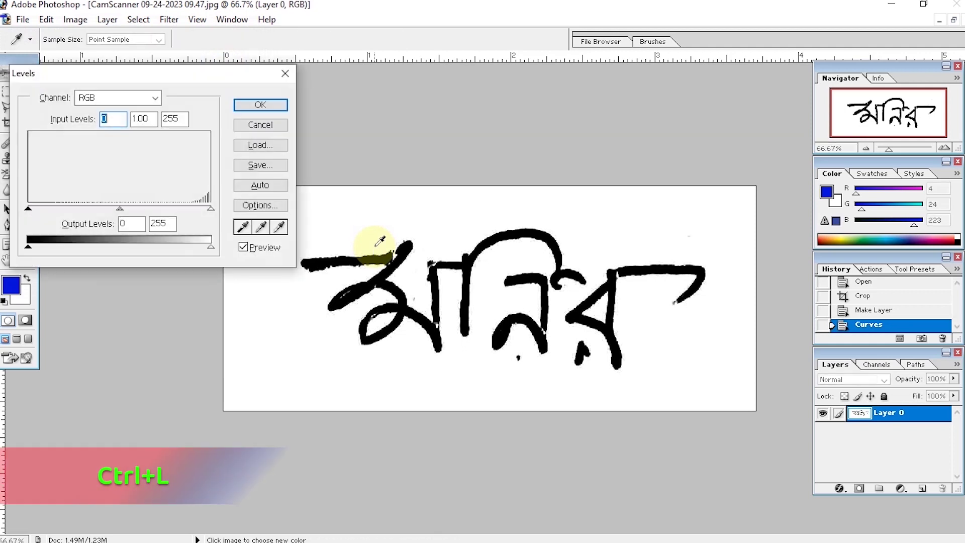
left_click_drag(28, 213, 106, 224)
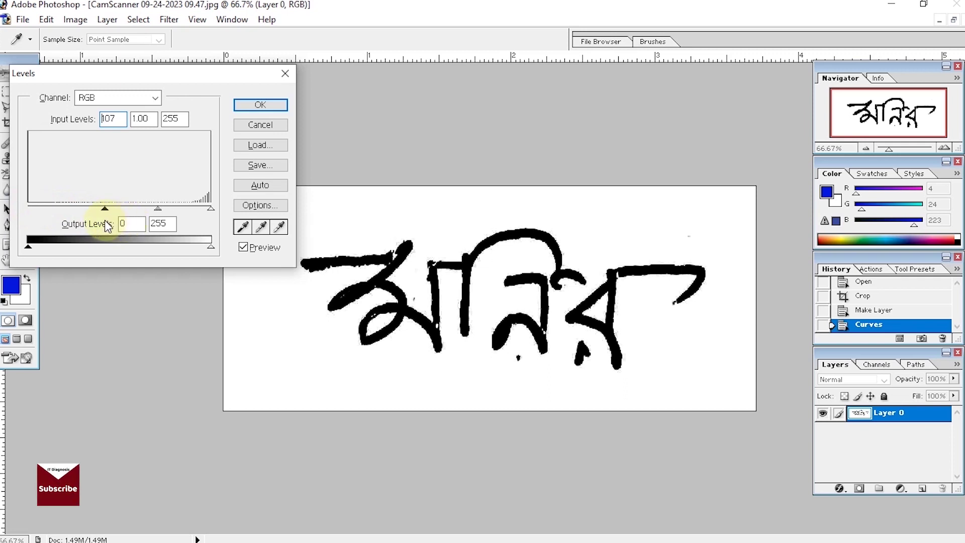
left_click_drag(104, 219, 98, 219)
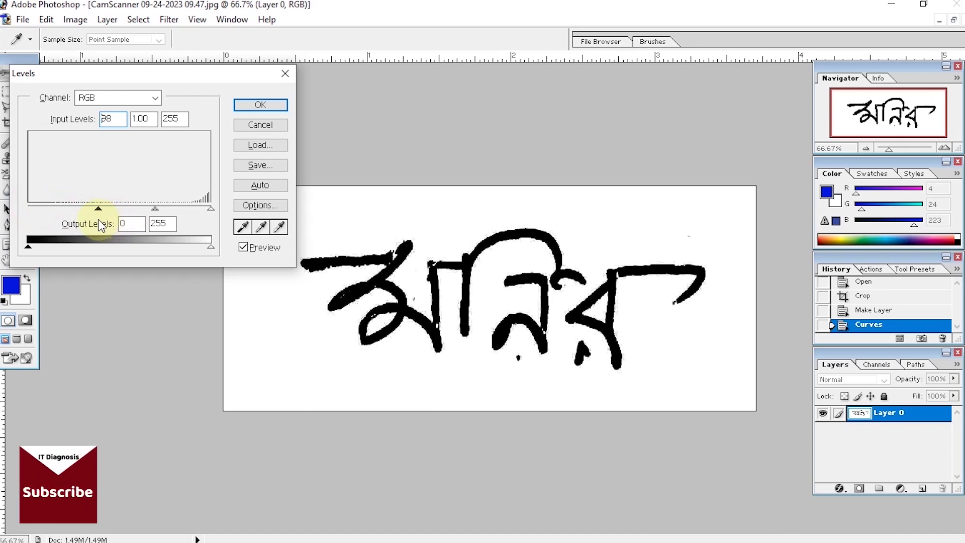
left_click_drag(98, 220, 99, 219)
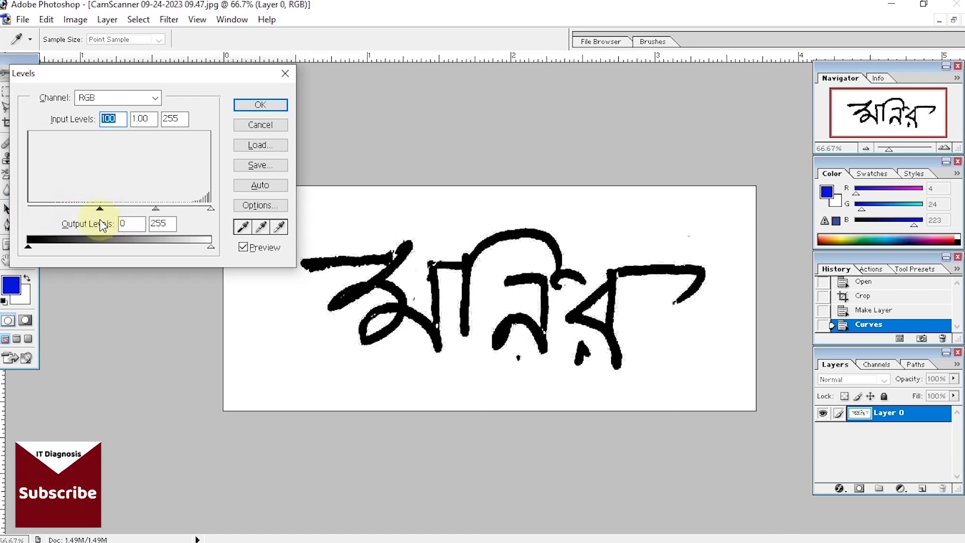
left_click(261, 105)
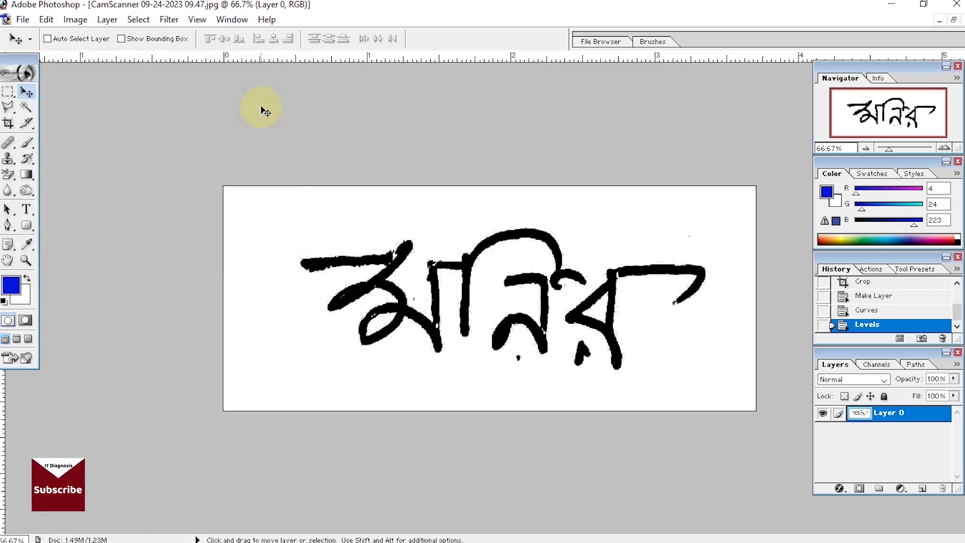
- Add a Solid Color fill layer in bright blue (0017FC) and place the signature layer above it
left_click(902, 488)
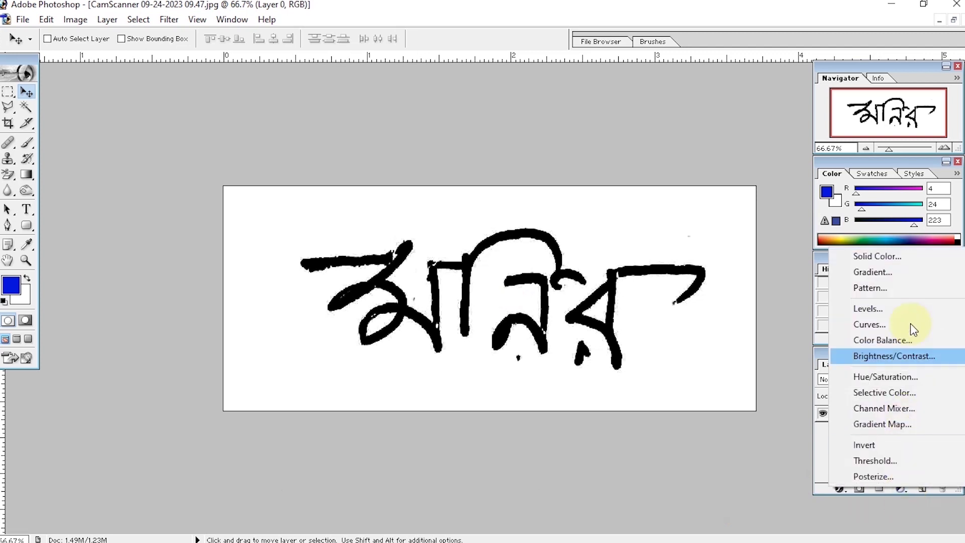
left_click(878, 257)
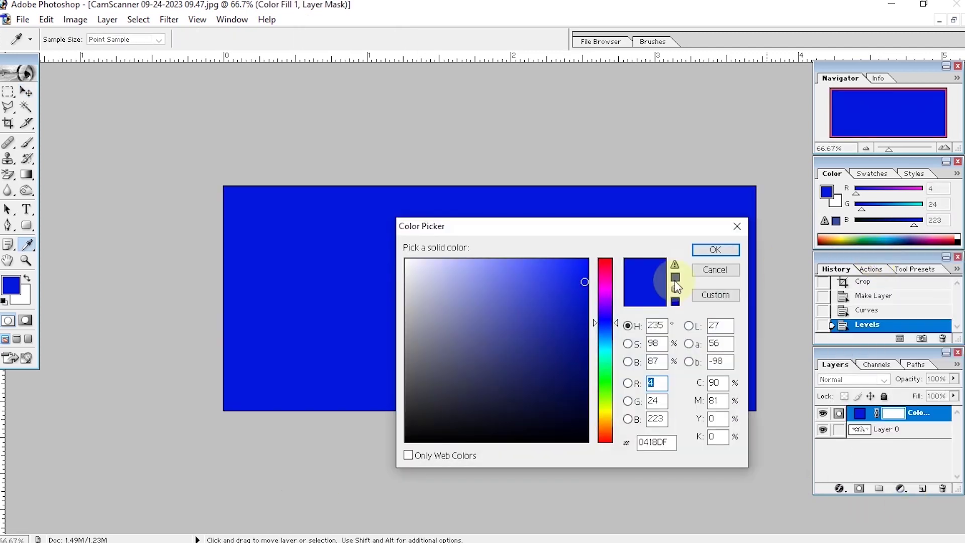
left_click(586, 261)
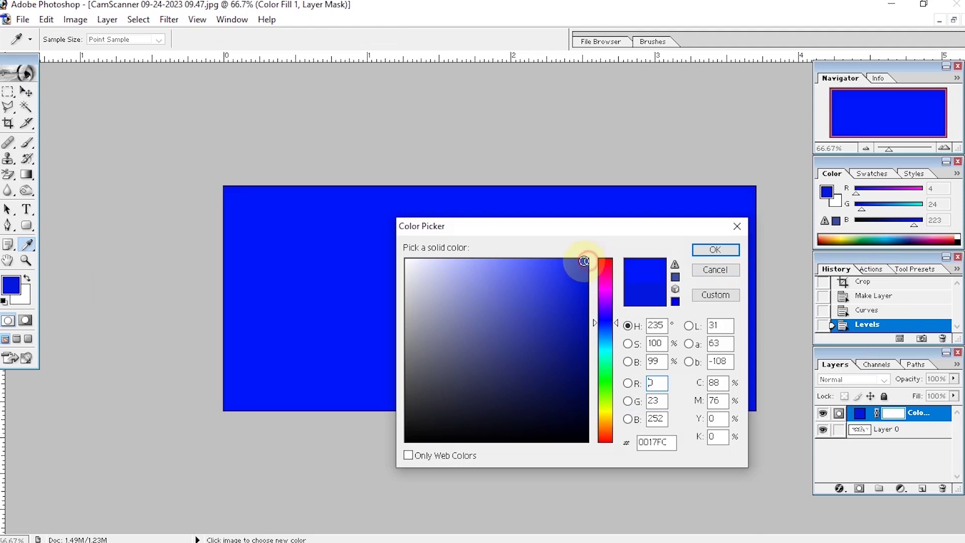
left_click(716, 250)
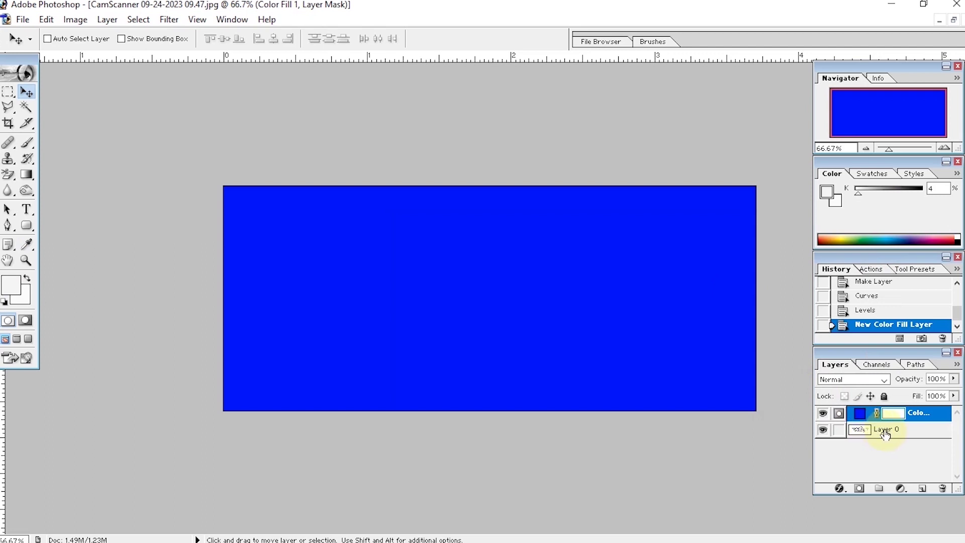
left_click_drag(889, 436, 885, 414)
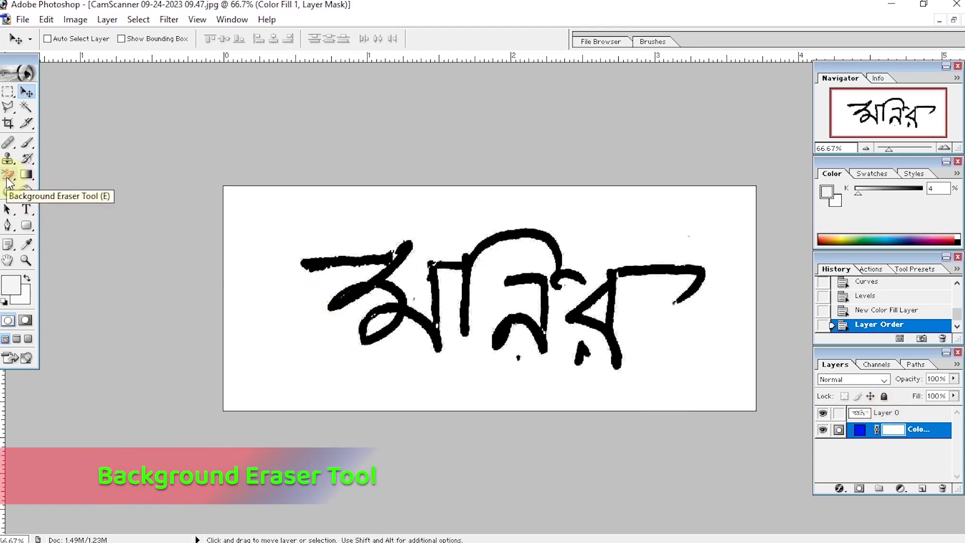
- Choose the Background Eraser tool and set its brush diameter to 89 px
mouse_move(7, 182)
left_mouse_down()
mouse_move(126, 195)
mouse_move(93, 190)
left_mouse_up()
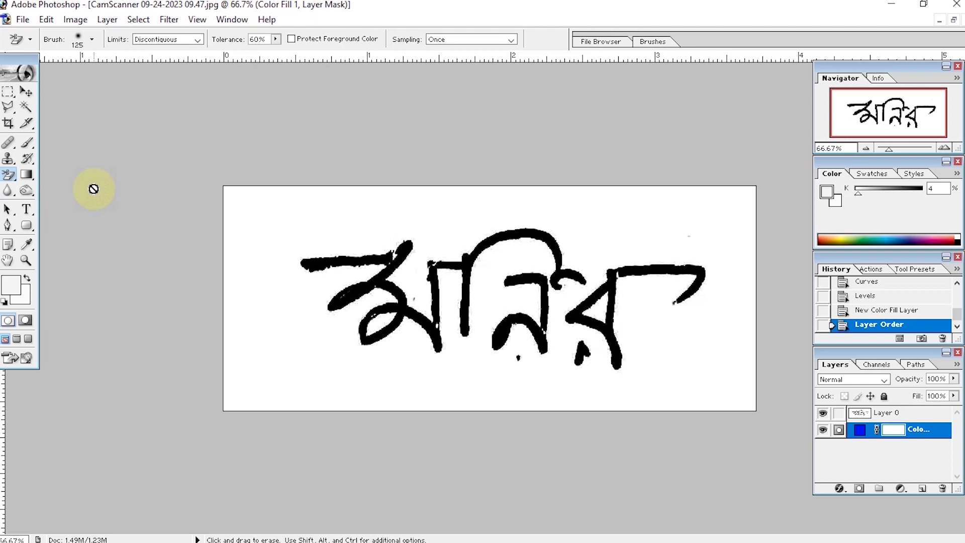
left_click(92, 40)
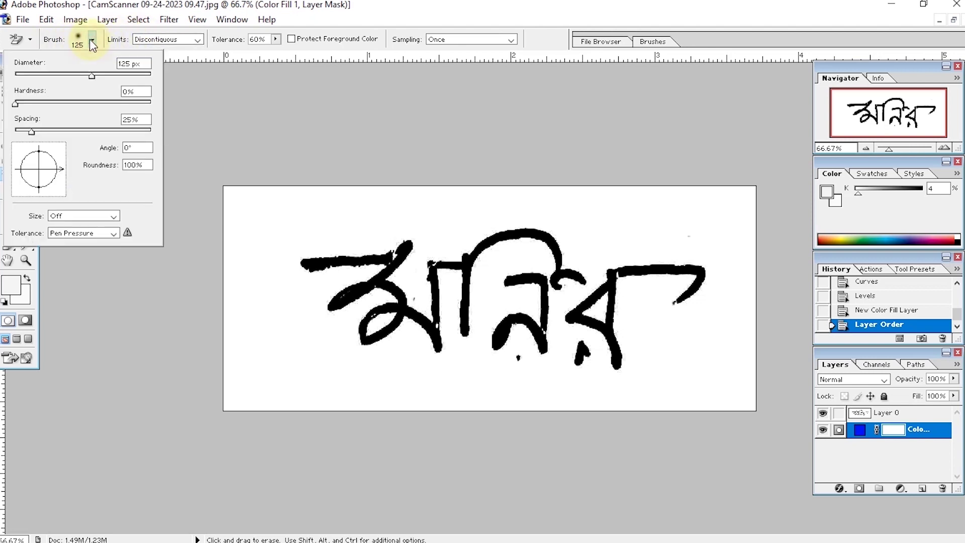
left_click_drag(92, 75, 76, 78)
left_click(91, 41)
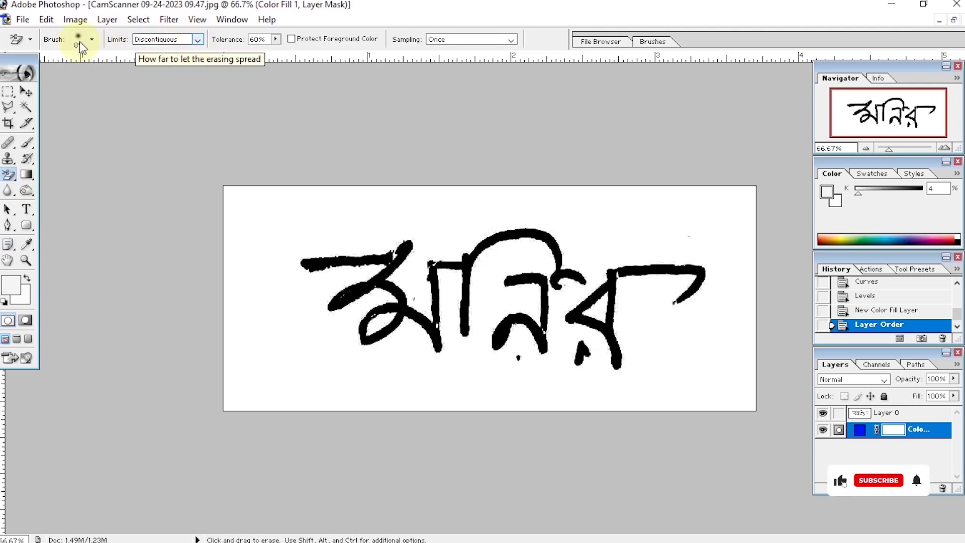
- Configure the Background Eraser with Discontiguous limits, 50% tolerance and sampling set to Once
left_click(197, 39)
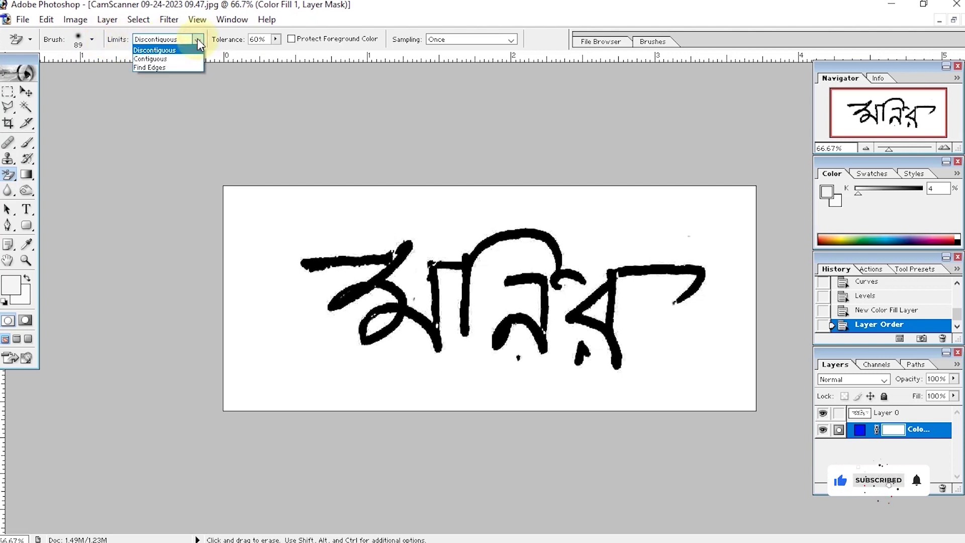
left_click(171, 51)
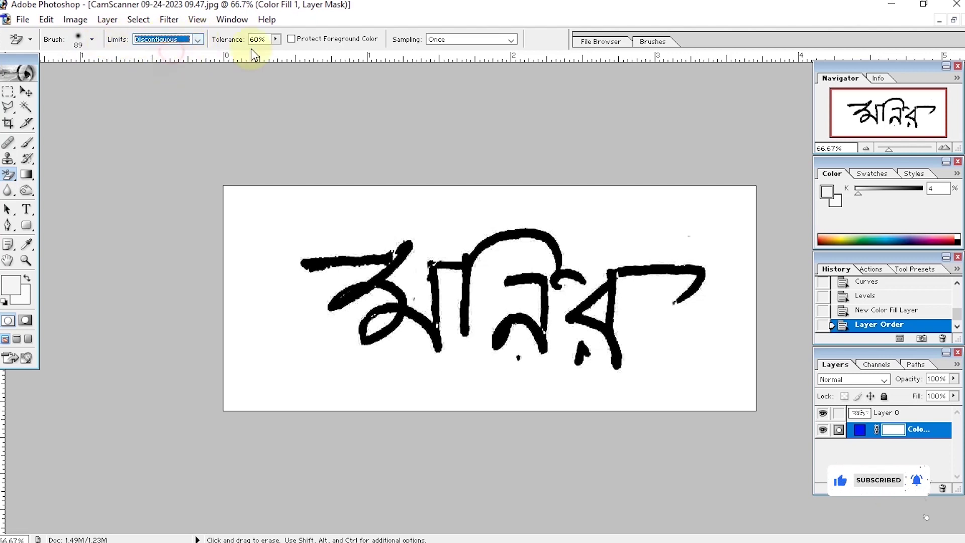
left_click(278, 41)
left_click(278, 53)
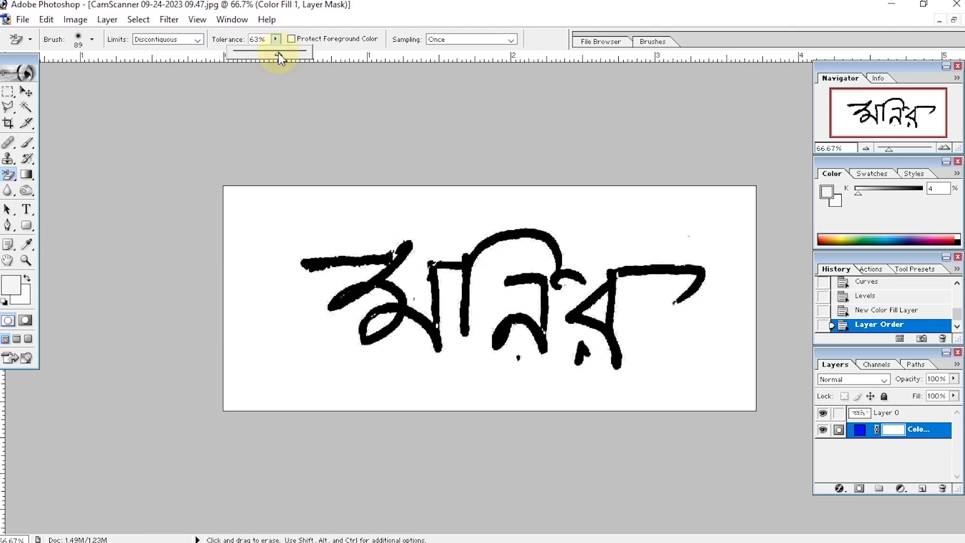
left_click_drag(270, 54, 273, 54)
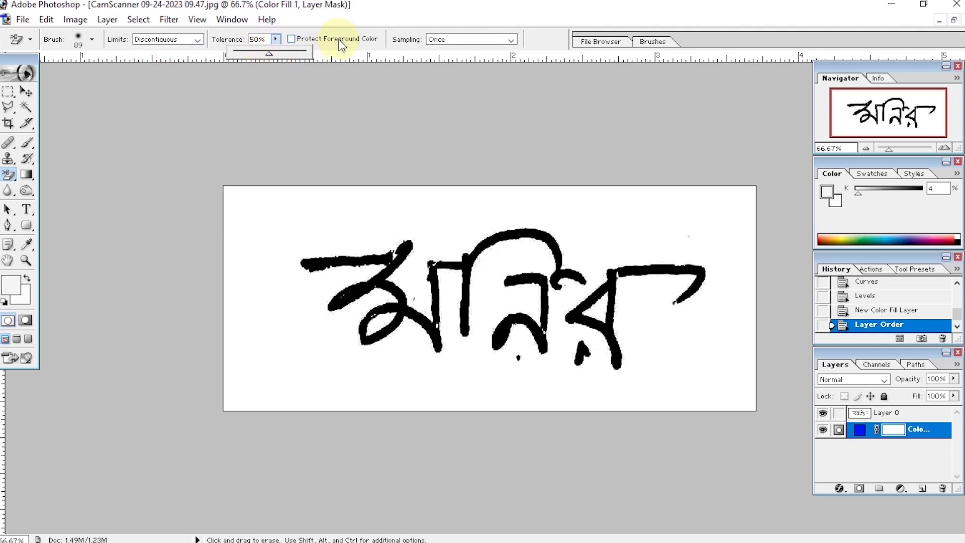
left_click(512, 40)
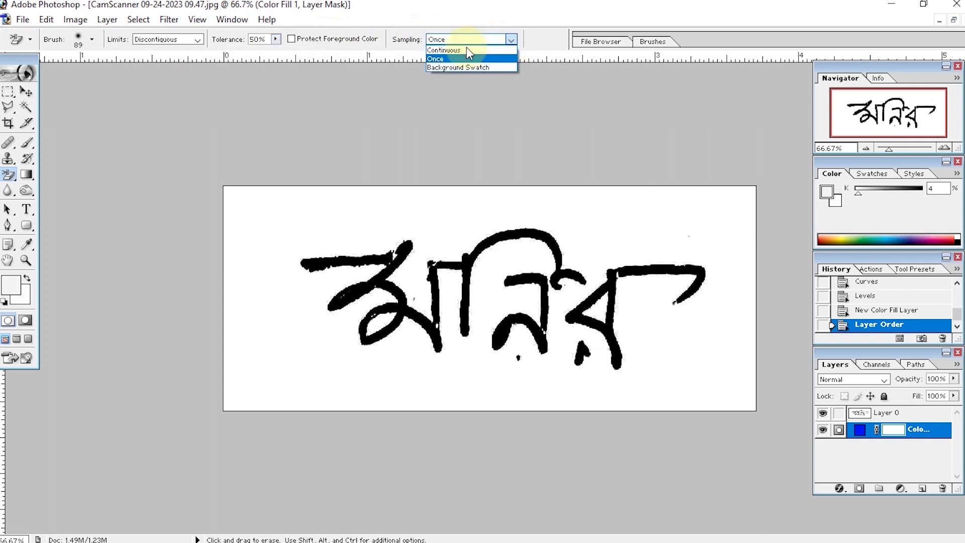
left_click(436, 59)
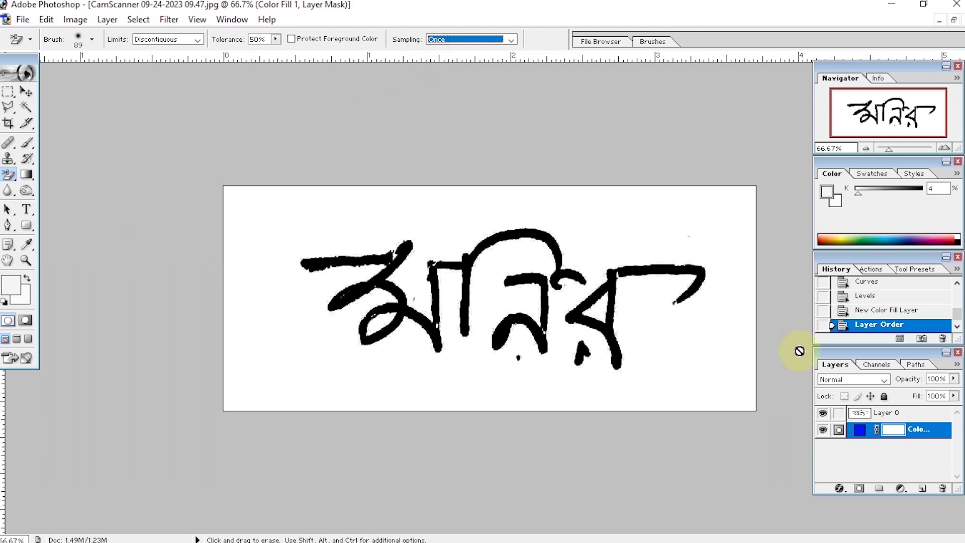
- Erase the entire white background around and inside the signature strokes on Layer 0 with the Background Eraser
left_click(880, 413)
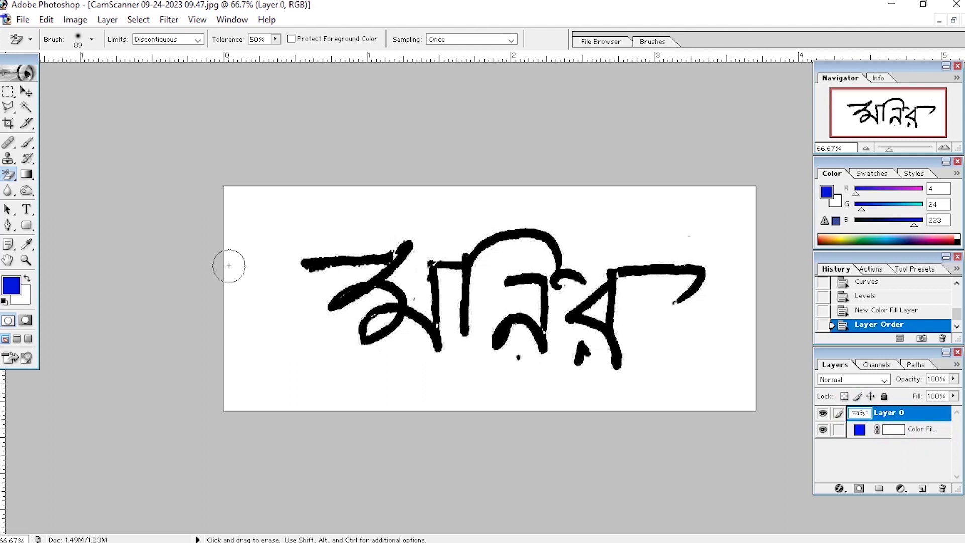
mouse_move(248, 261)
left_mouse_down()
mouse_move(216, 285)
mouse_move(245, 245)
mouse_move(211, 209)
mouse_move(260, 279)
mouse_move(397, 199)
mouse_move(342, 179)
mouse_move(274, 182)
mouse_move(240, 291)
mouse_move(221, 380)
mouse_move(225, 419)
mouse_move(341, 402)
mouse_move(560, 411)
mouse_move(443, 381)
mouse_move(278, 371)
mouse_move(247, 383)
mouse_move(315, 336)
mouse_move(271, 325)
mouse_move(351, 355)
mouse_move(336, 294)
mouse_move(392, 306)
mouse_move(448, 260)
mouse_move(328, 263)
mouse_move(413, 227)
mouse_move(378, 183)
mouse_move(498, 255)
mouse_move(472, 236)
mouse_move(487, 324)
mouse_move(399, 344)
mouse_move(565, 407)
mouse_move(692, 411)
mouse_move(722, 384)
mouse_move(607, 363)
mouse_move(519, 323)
mouse_move(605, 309)
mouse_move(527, 333)
mouse_move(488, 323)
mouse_move(551, 295)
mouse_move(504, 256)
mouse_move(660, 295)
mouse_move(652, 337)
mouse_move(748, 366)
mouse_move(746, 216)
mouse_move(607, 182)
mouse_move(512, 192)
mouse_move(601, 192)
mouse_move(468, 197)
mouse_move(706, 224)
mouse_move(653, 245)
mouse_move(761, 262)
mouse_move(683, 286)
mouse_move(728, 282)
mouse_move(715, 314)
mouse_move(657, 285)
left_mouse_up()
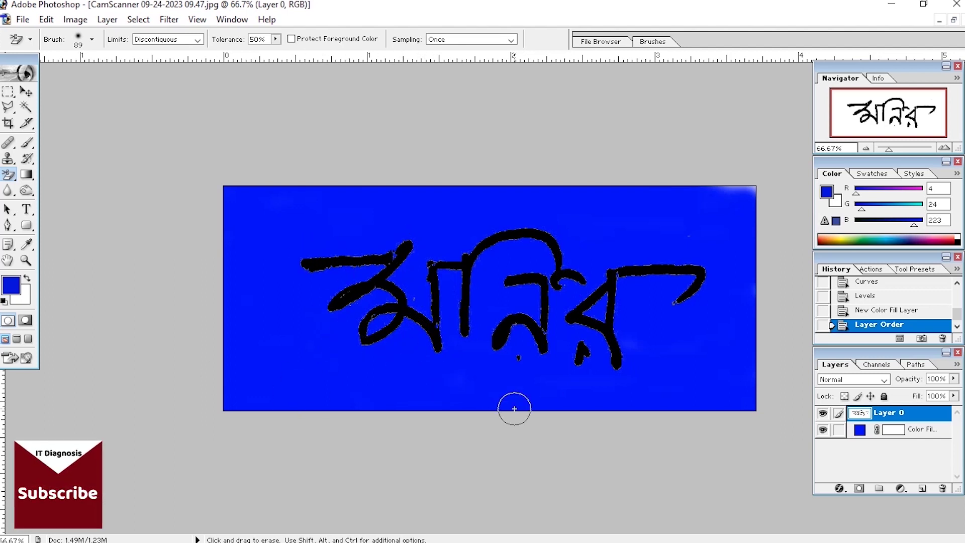
mouse_move(250, 205)
left_mouse_down()
mouse_move(685, 208)
mouse_move(753, 201)
mouse_move(719, 192)
mouse_move(743, 195)
mouse_move(756, 211)
mouse_move(758, 417)
left_mouse_up()
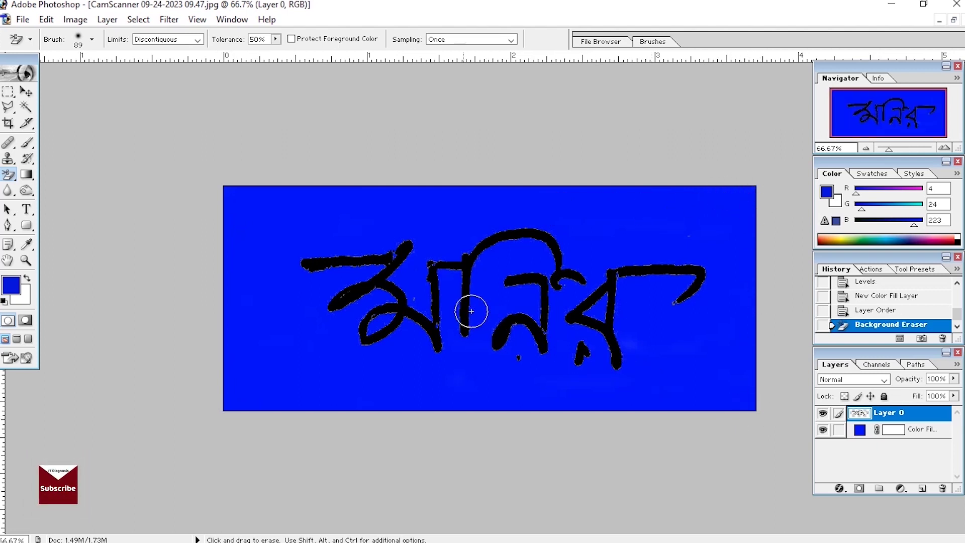
- Darken the signature strokes on Layer 0 with Curves, using an RGB curve point at input 168 and output 105
left_click(26, 91)
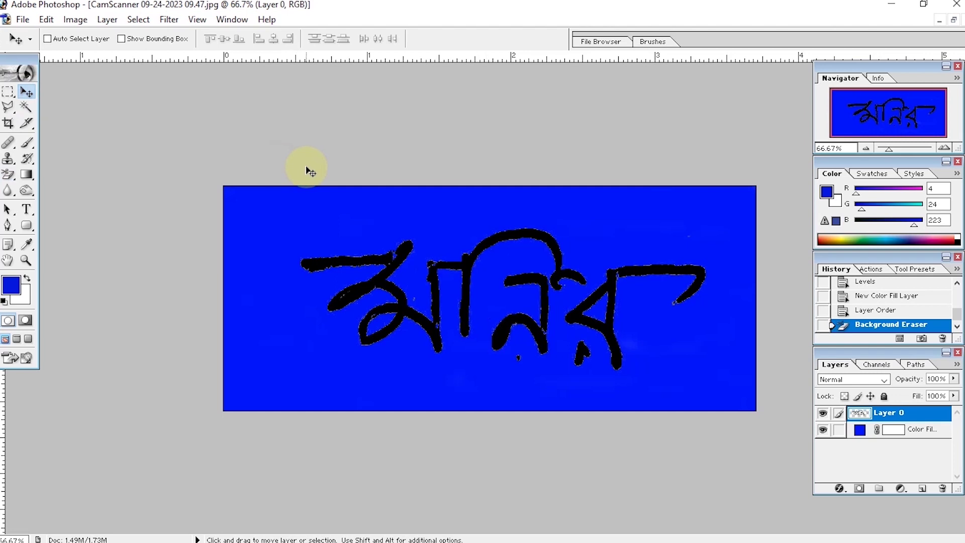
key("ctrl+m")
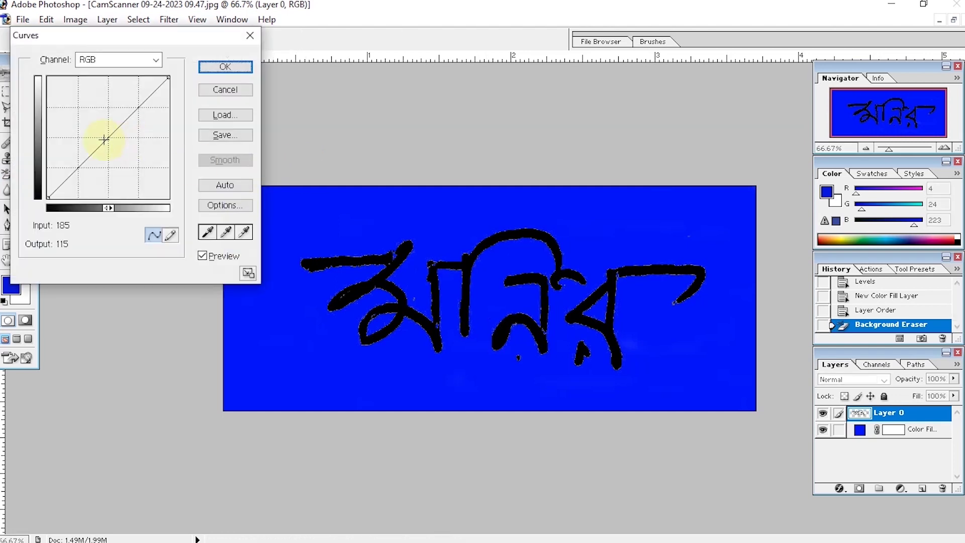
left_click_drag(103, 142, 128, 149)
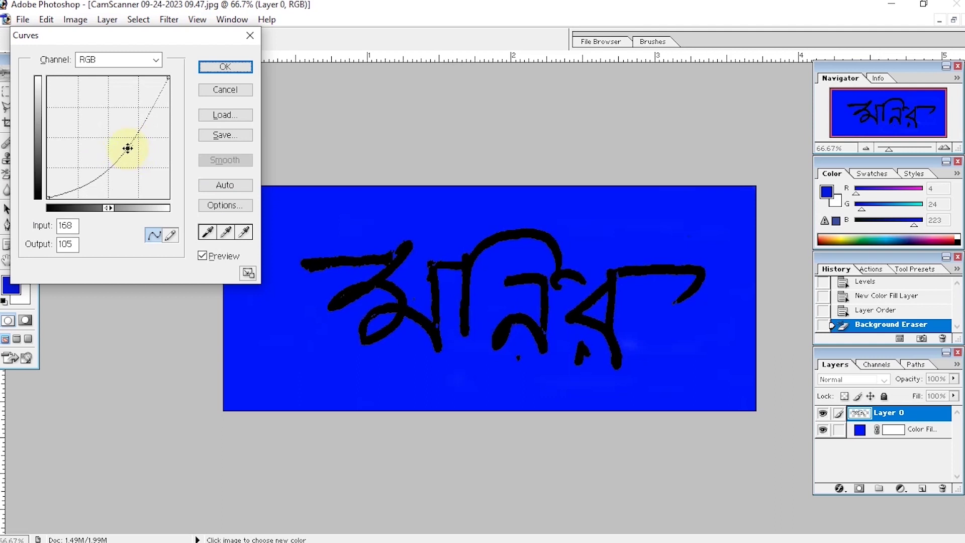
left_click(225, 67)
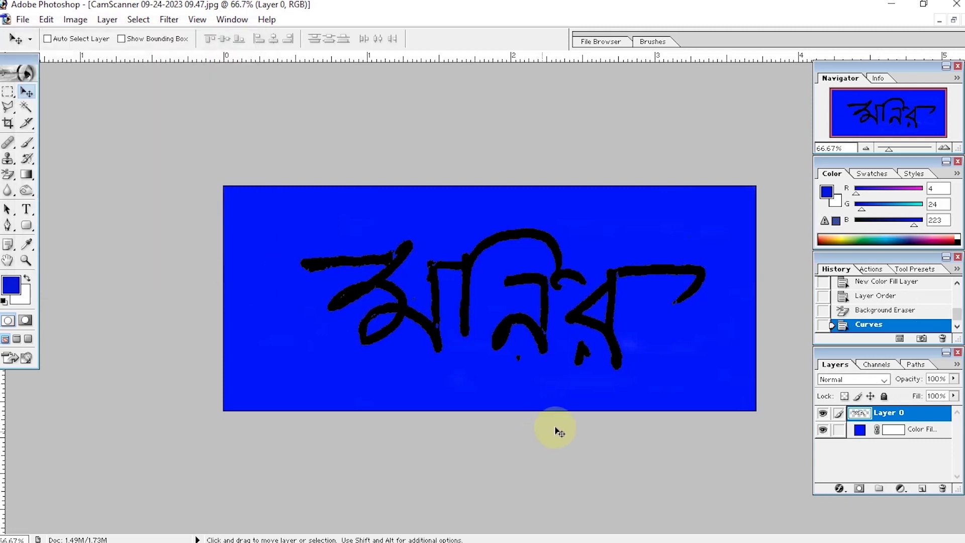
- Hide the blue fill layer and save the signature to the Desktop as a non-interlaced PNG named Signature
left_click(823, 430)
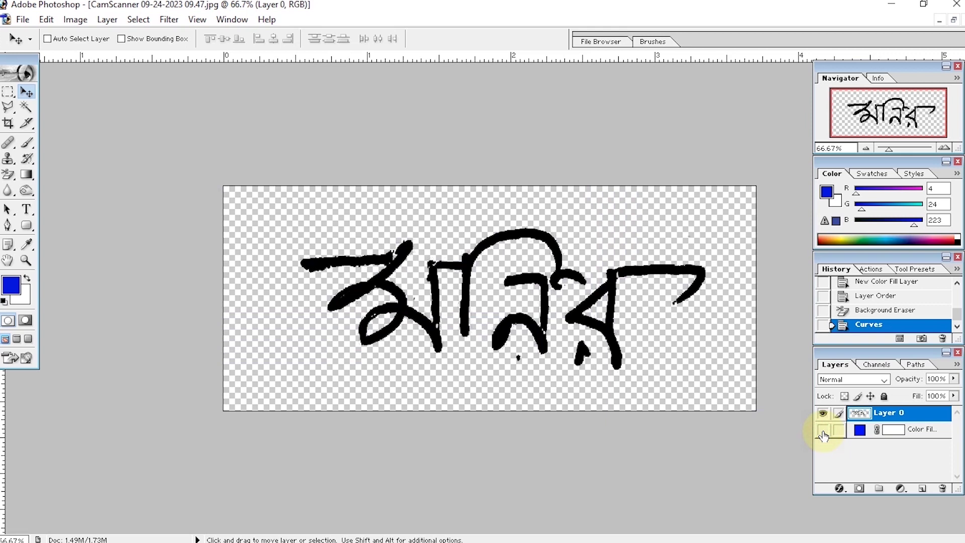
left_click(23, 20)
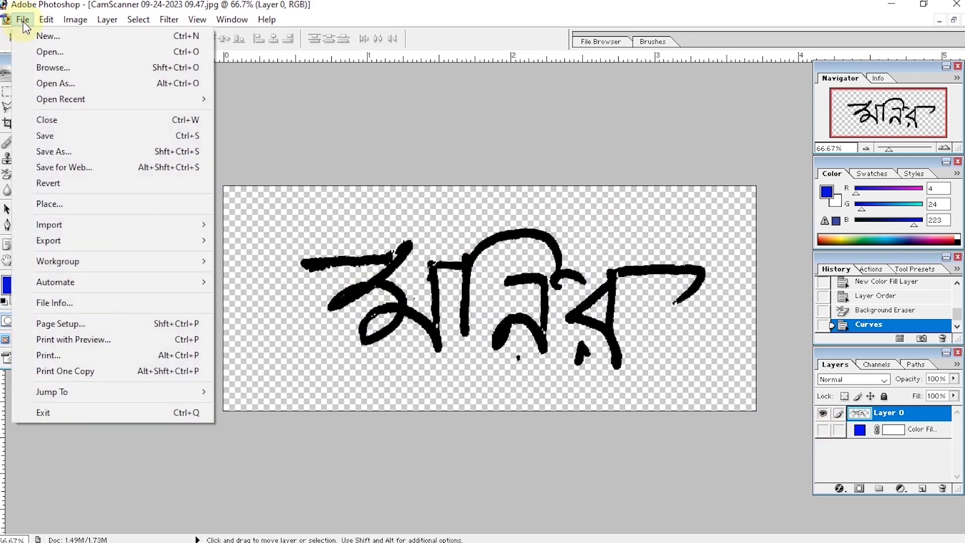
left_click(68, 152)
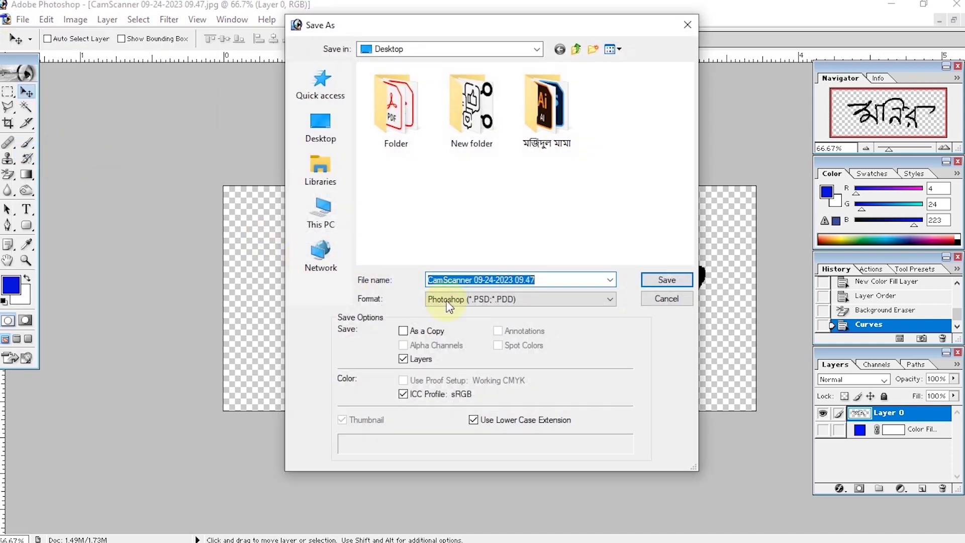
left_click(447, 302)
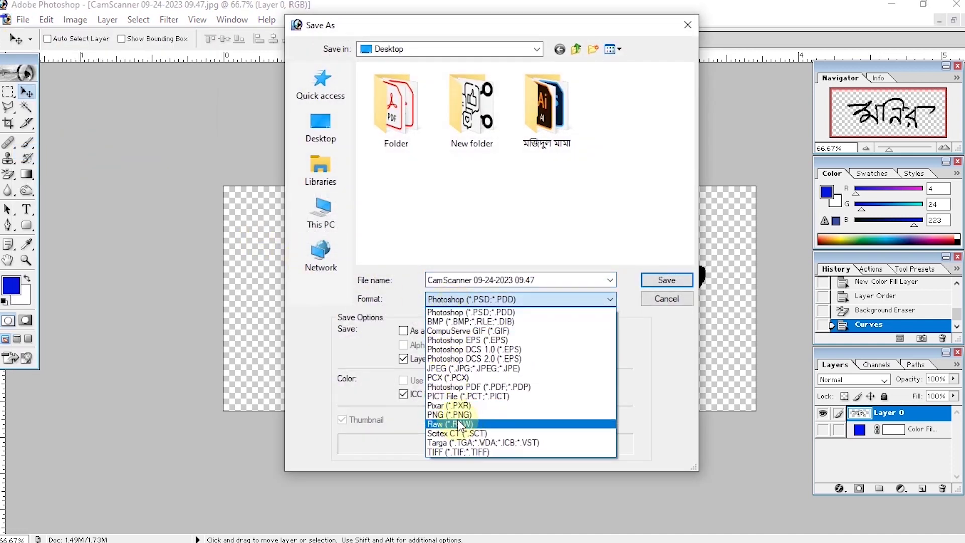
left_click(453, 415)
left_click(508, 280)
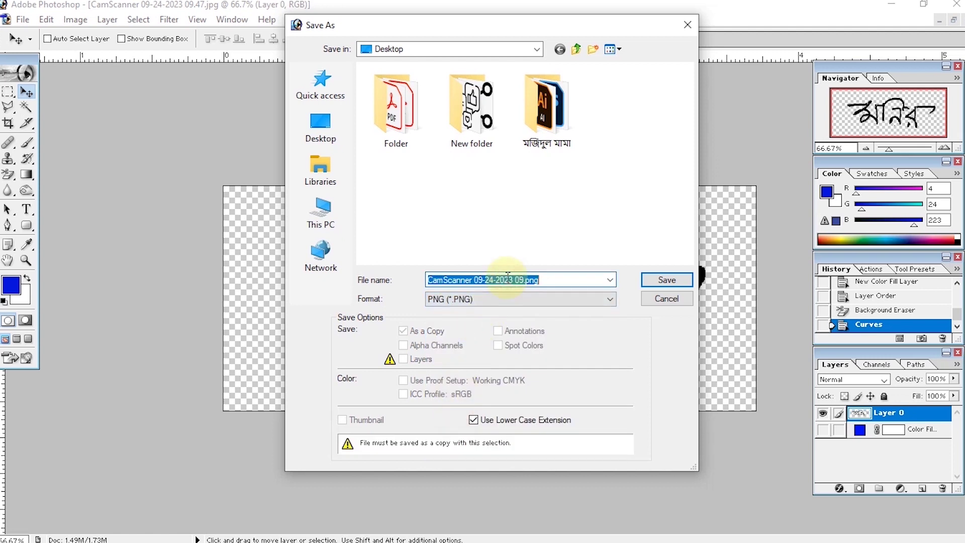
type("S")
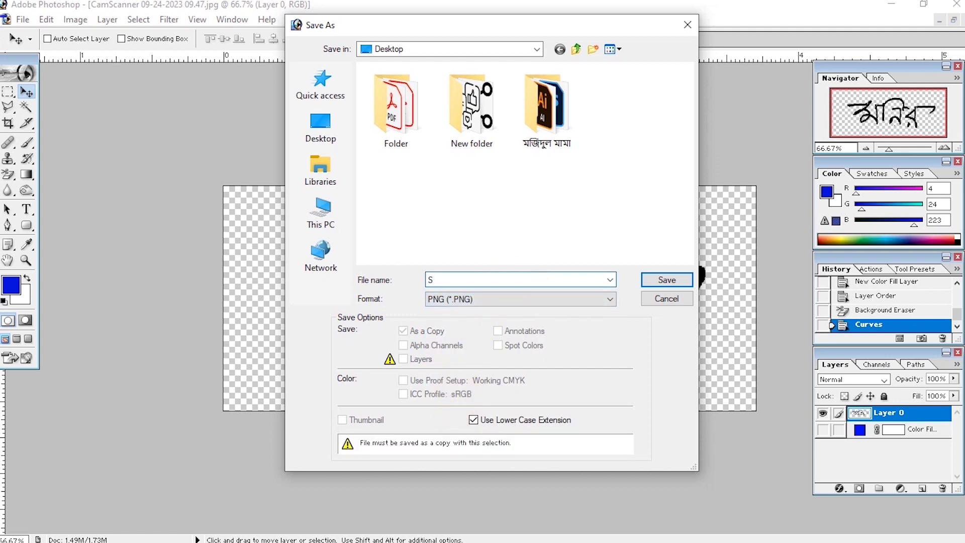
type("ignature")
left_click(319, 132)
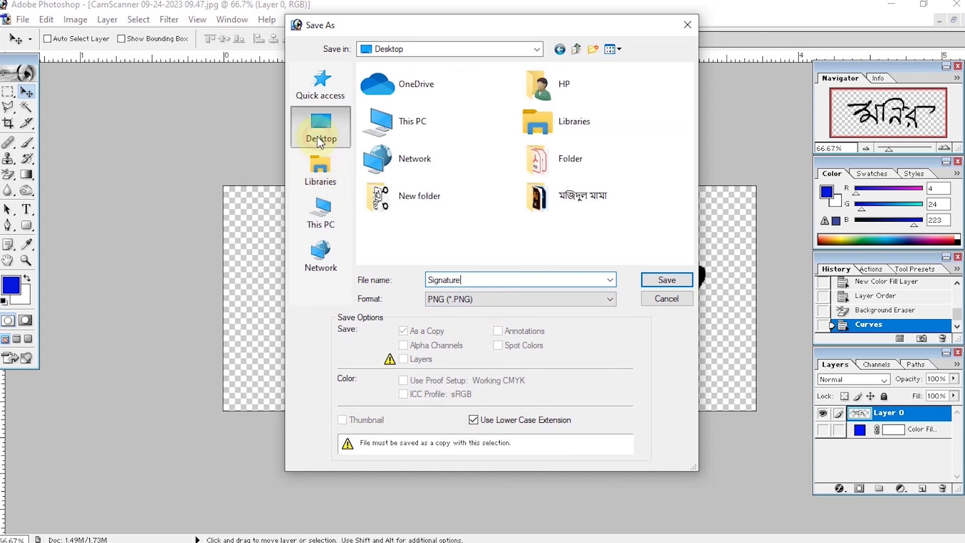
left_click(666, 280)
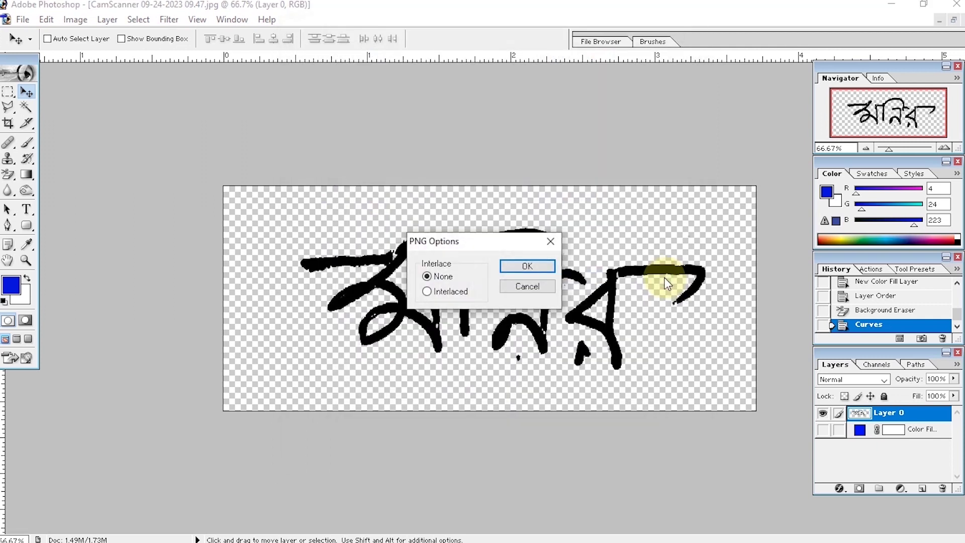
left_click(531, 266)
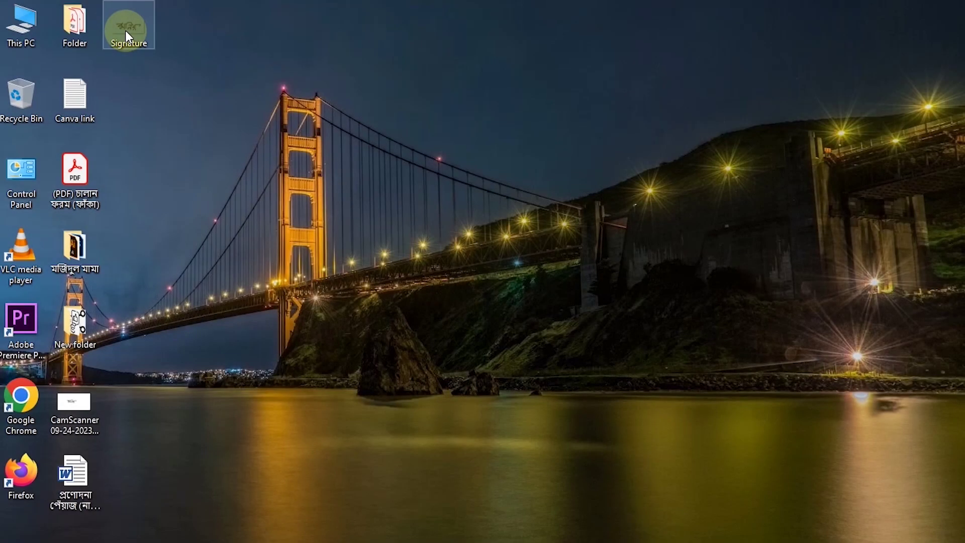
- Open Signature.png from the desktop in the image viewer and inspect its strokes and transparent background up close
double_click(127, 32)
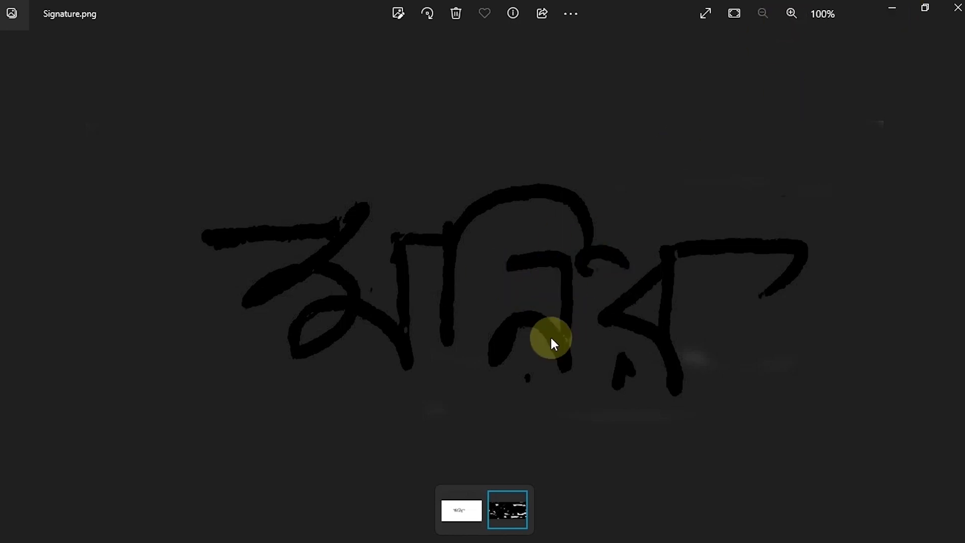
scroll(550, 336, "up", 4)
scroll(550, 336, "down", 3)
scroll(550, 336, "down", 1)
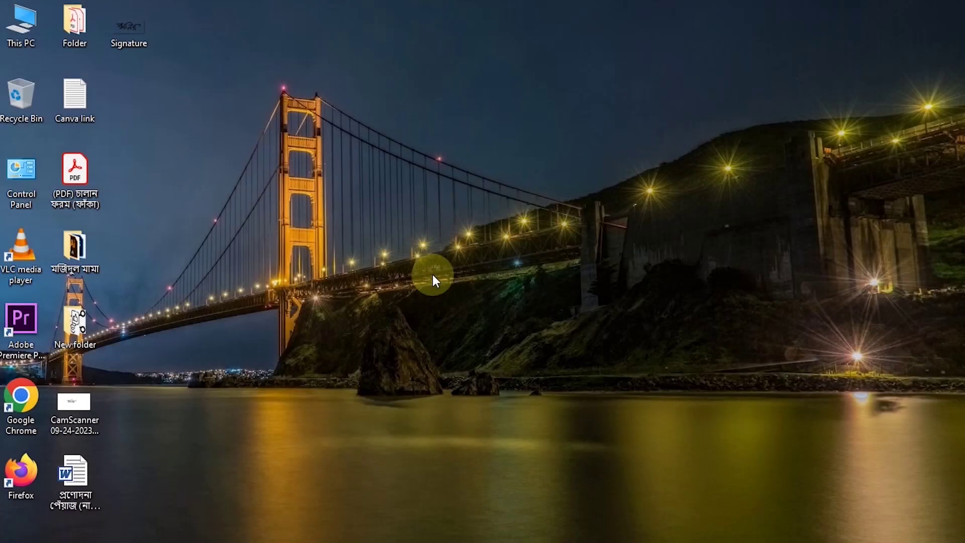